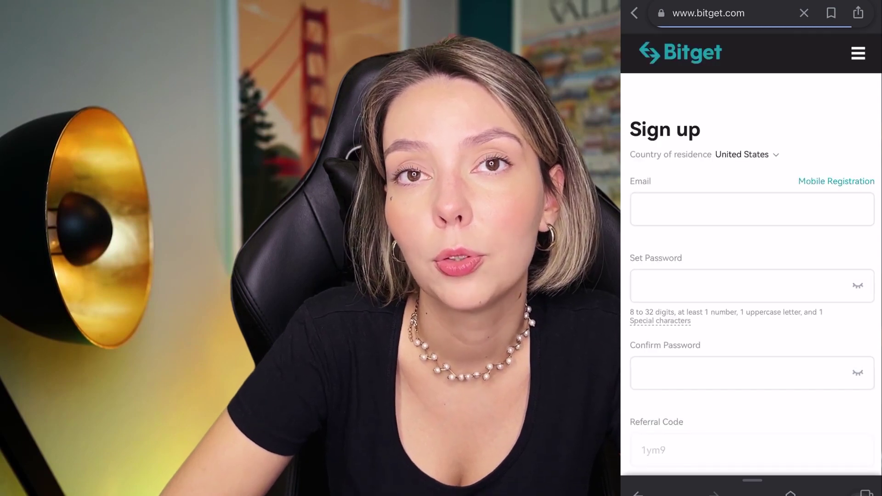
Scroll the Bitget sign-up page down to the $4,000 First Deposit Bonus and $60 coupon cards.
scroll(751, 248, down, 15)
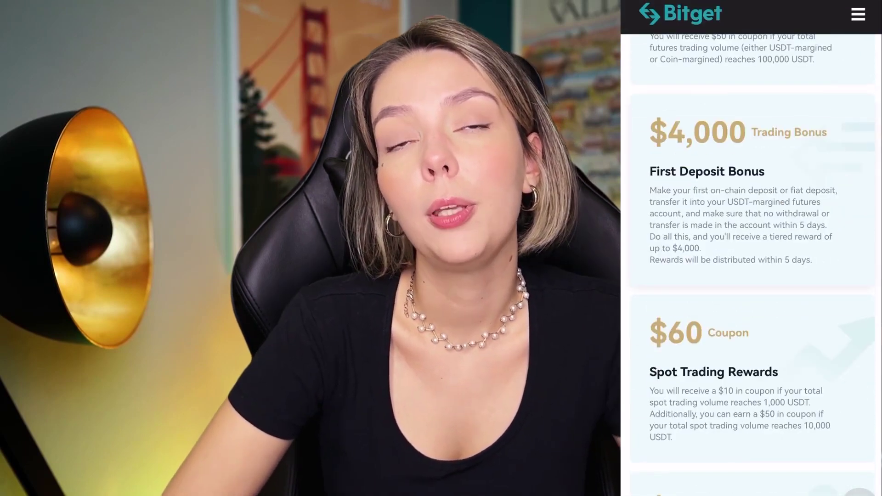
scroll(751, 248, down, 6)
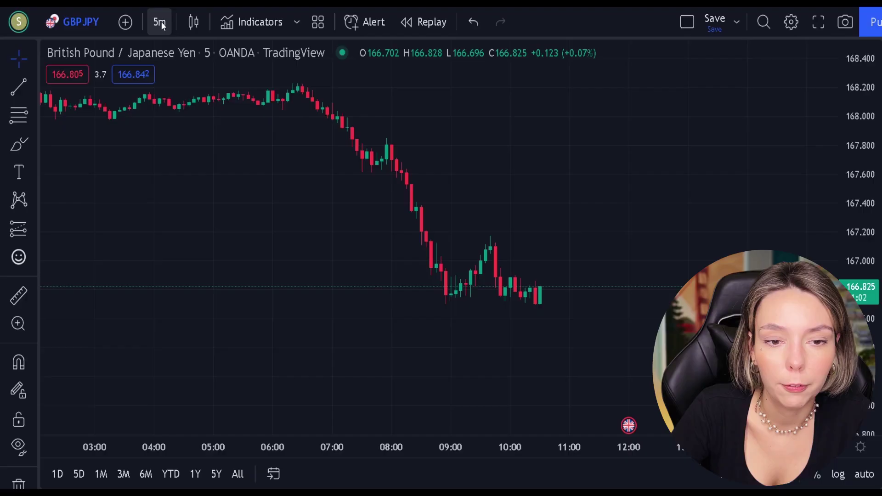
Keep the GBPJPY chart on 5-minute bars and pan the price history right and down.
click(161, 21)
click(435, 135)
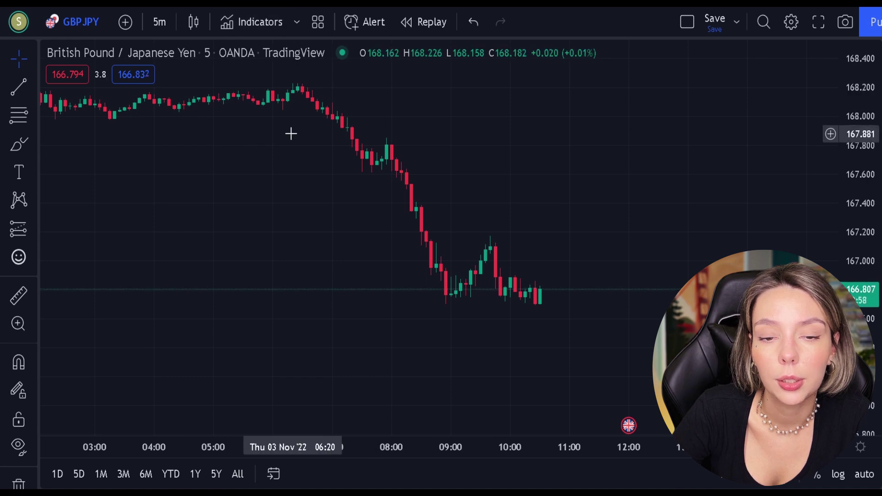
drag(271, 197, 305, 263)
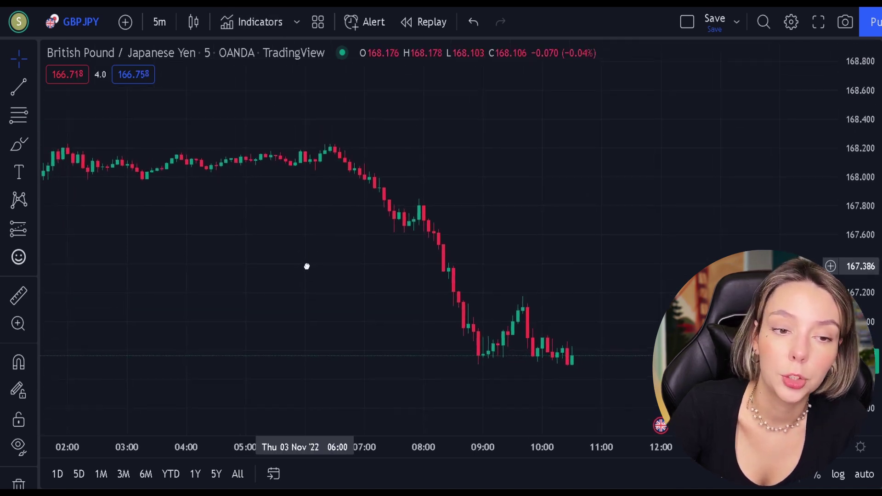
Add the AK MACD BB INDICATOR to the chart from an 'ak macd' indicator search.
click(257, 19)
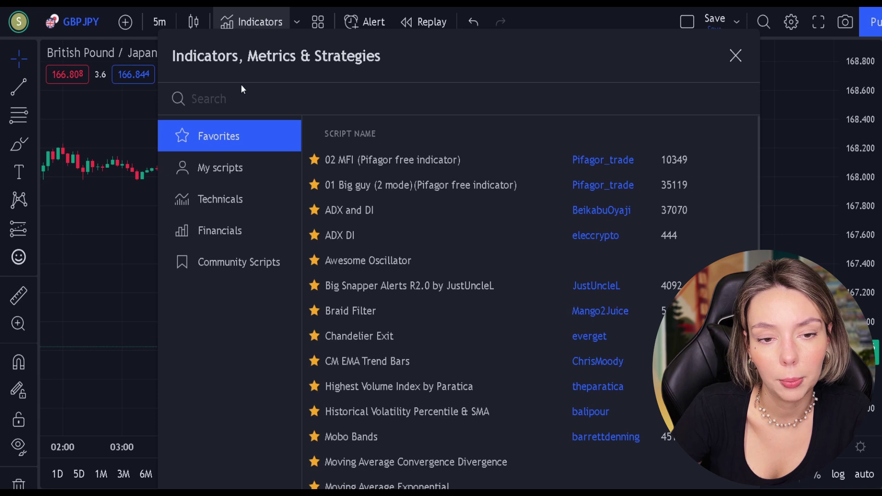
text(ak macd)
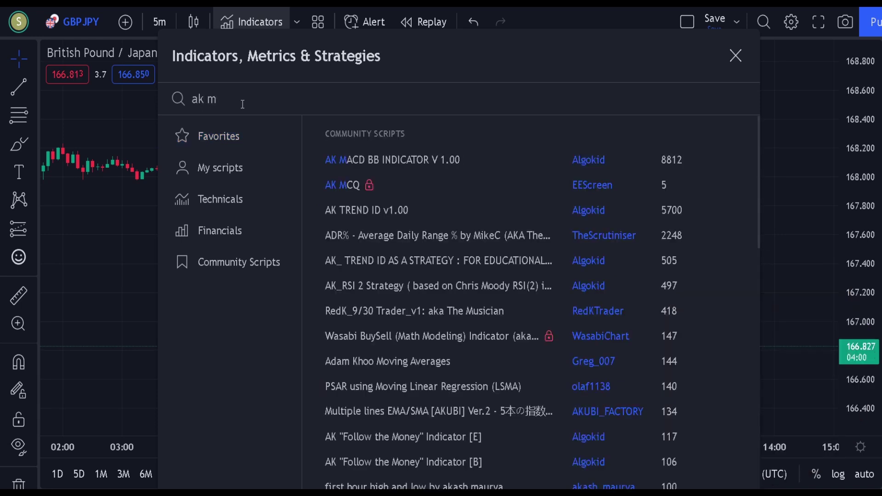
click(386, 162)
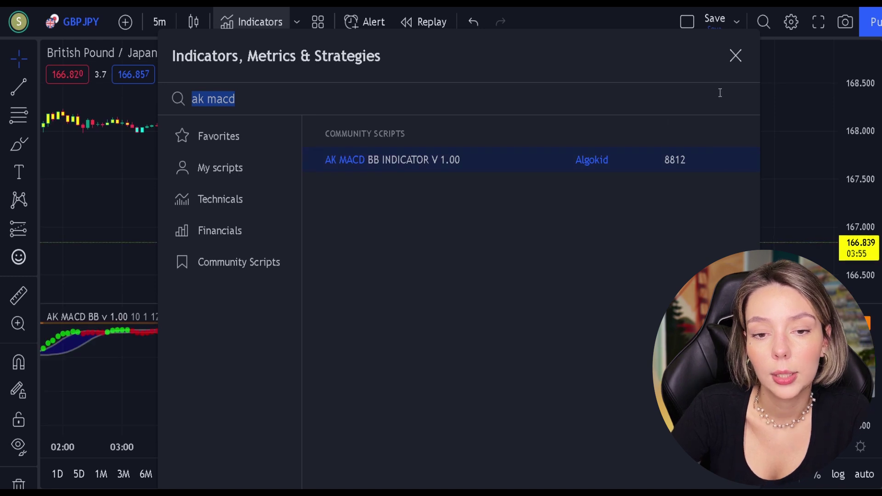
click(735, 56)
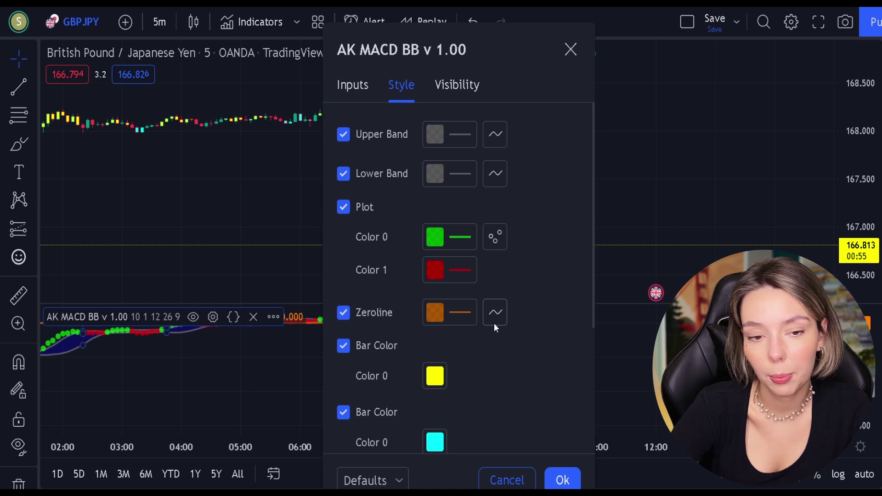
Turn off the AK MACD BB Bar Color plot so candles show normal green and red.
scroll(366, 422, down, 3)
click(350, 202)
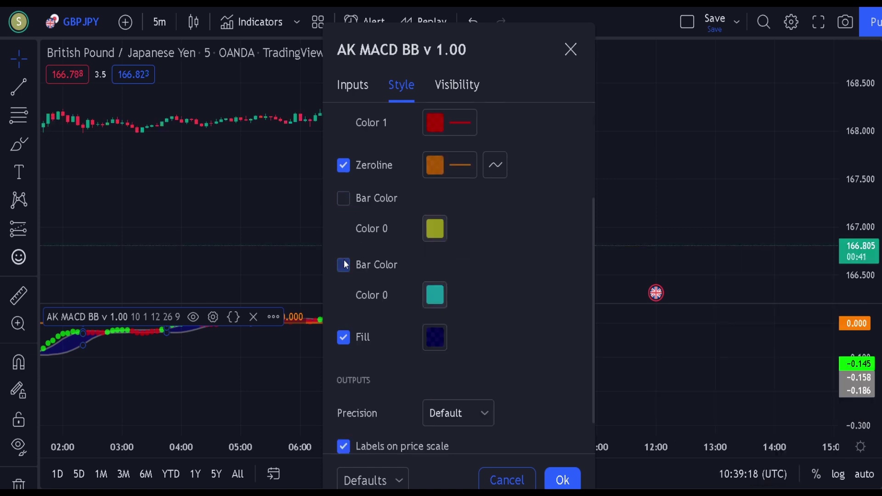
click(562, 480)
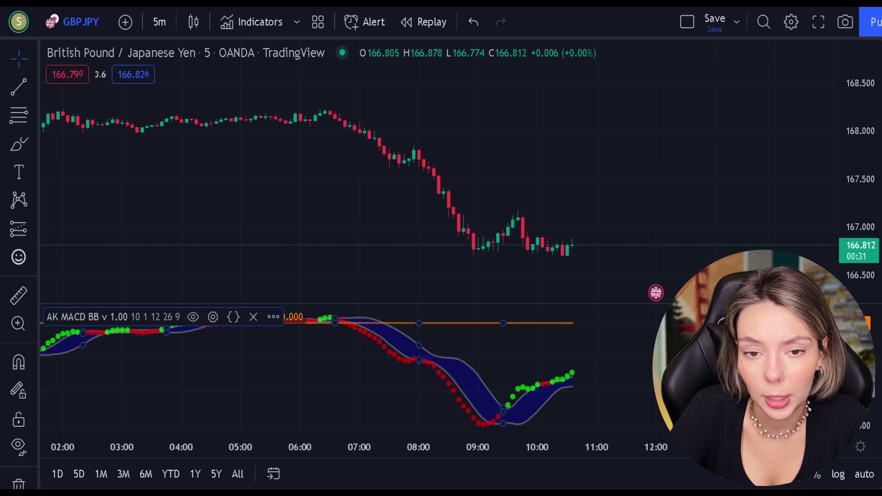
Add SSL Hybrid ('ssl hybrid') and Volume Strength Finder ('volume st'), then select the SSL Hybrid line.
click(241, 24)
text(ssl hyb)
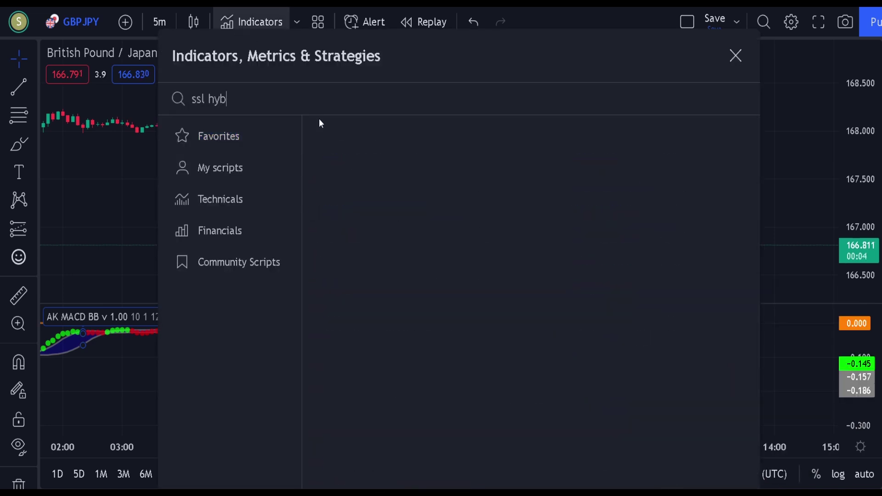
text(rid)
click(486, 160)
text(volume st)
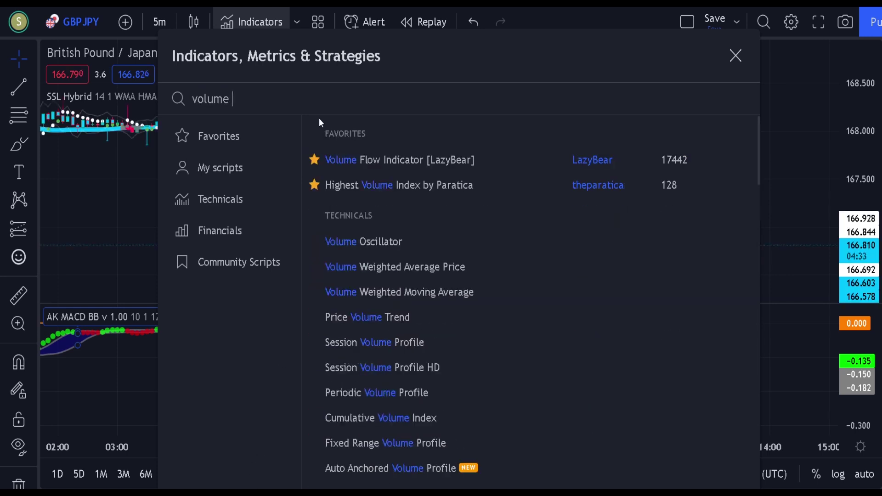
click(400, 185)
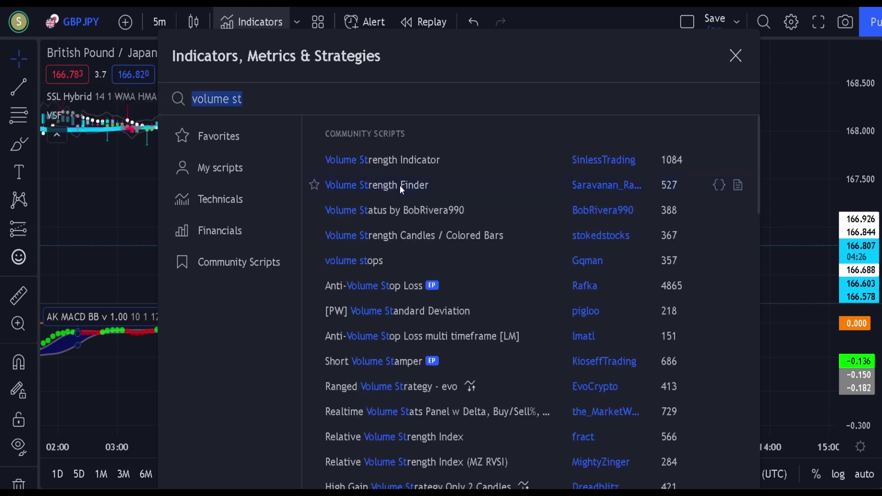
key(Escape)
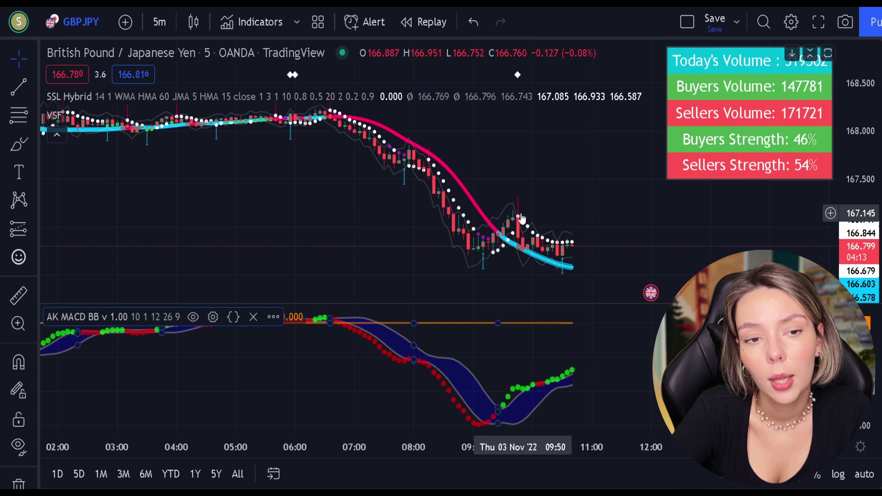
click(470, 199)
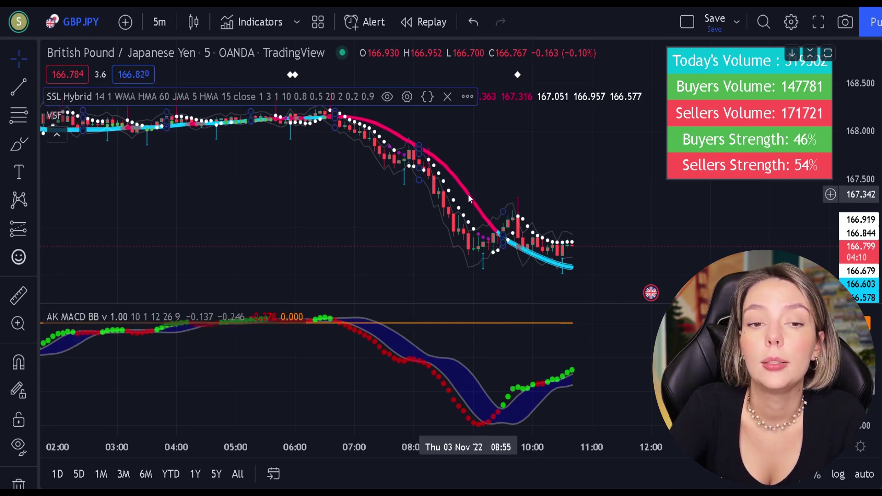
In SSL Hybrid settings, hide the SSL1 plot and both Baseline channel plots.
double_click(468, 198)
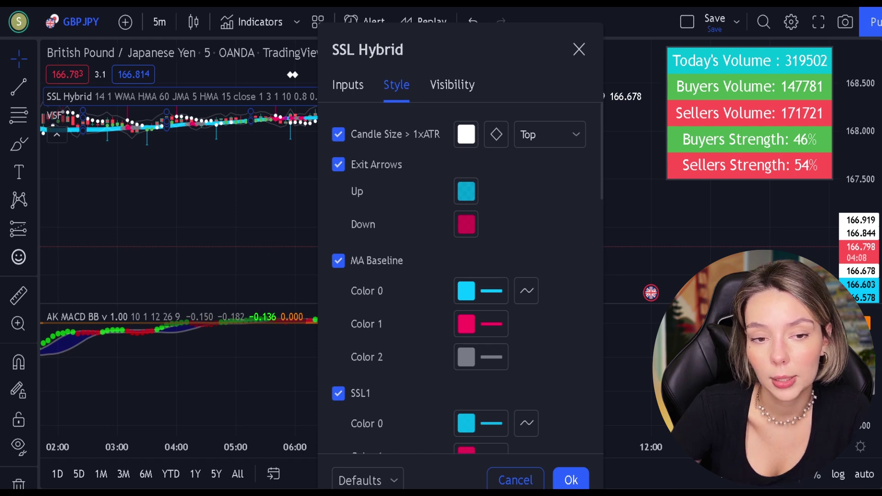
scroll(368, 216, down, 4)
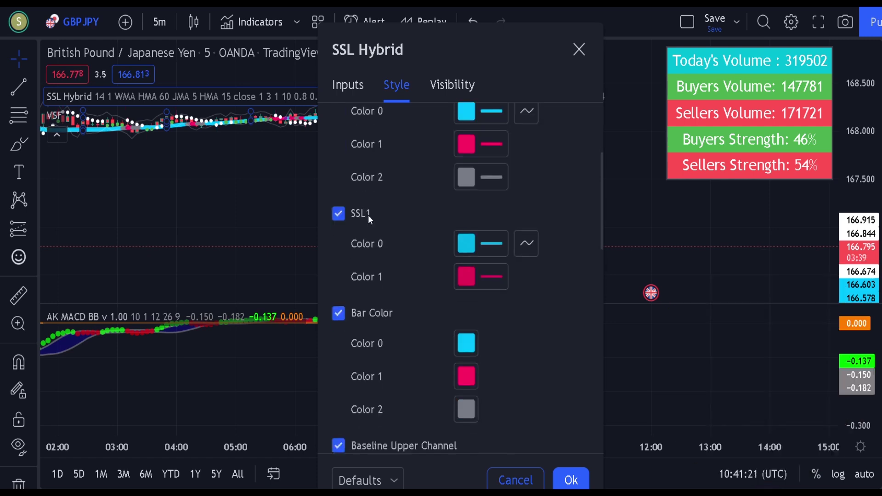
click(363, 213)
scroll(368, 271, down, 4)
click(338, 272)
click(339, 404)
scroll(363, 367, down, 4)
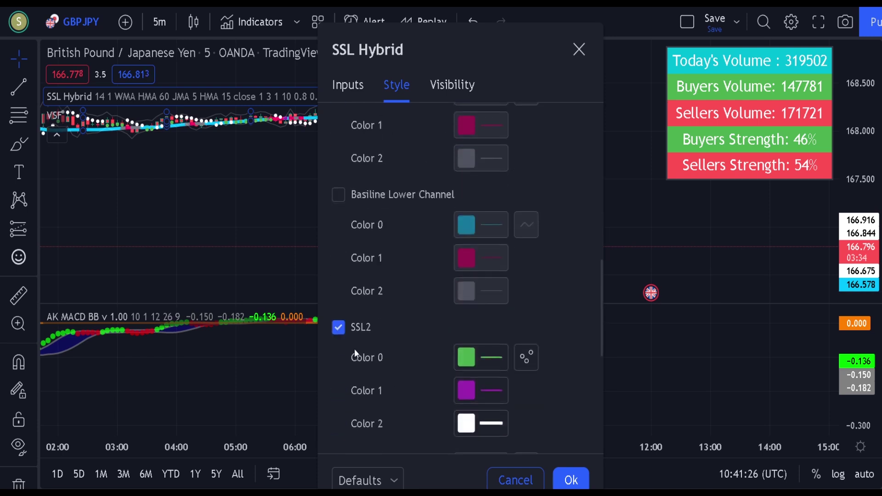
Hide the SSL2 plot, the +ATR and -ATR lines, and the Plots Background colouring.
click(338, 326)
scroll(372, 322, down, 5)
click(338, 222)
click(338, 260)
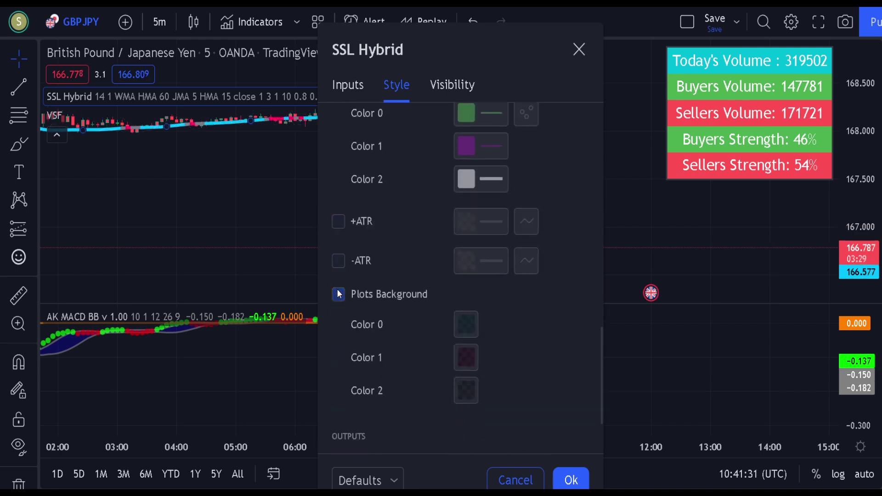
click(338, 293)
scroll(382, 296, down, 3)
scroll(546, 326, up, 10)
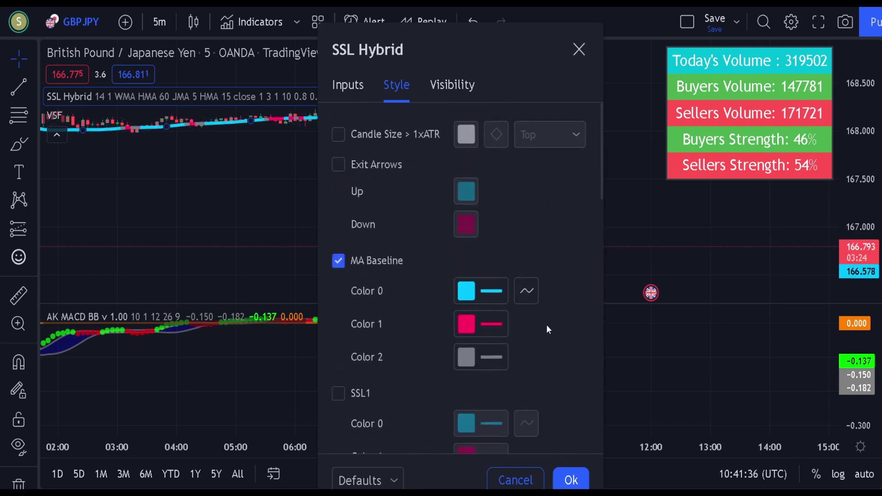
scroll(547, 324, down, 2)
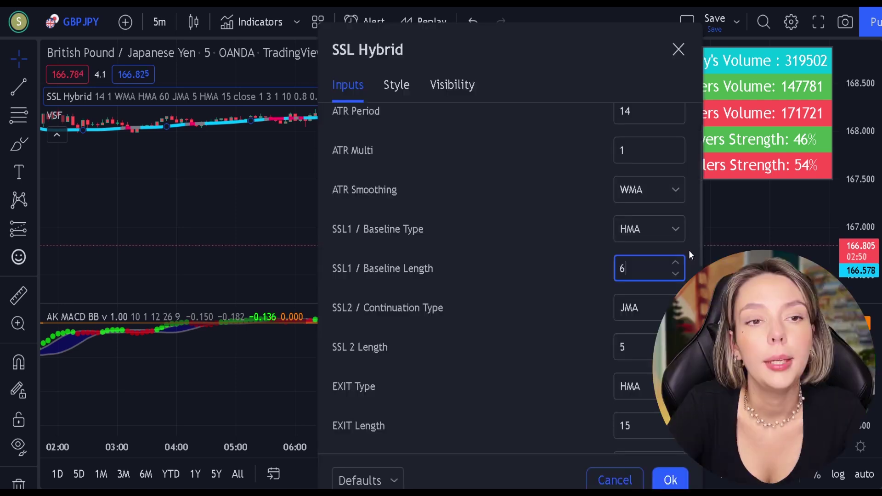
Set SSL1 / Baseline Length to 30 and the baseline type to EMA.
text(0)
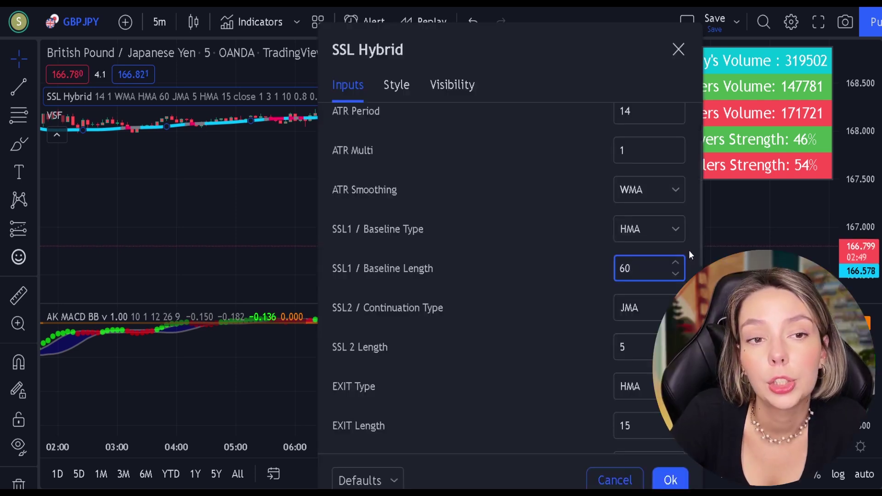
click(529, 390)
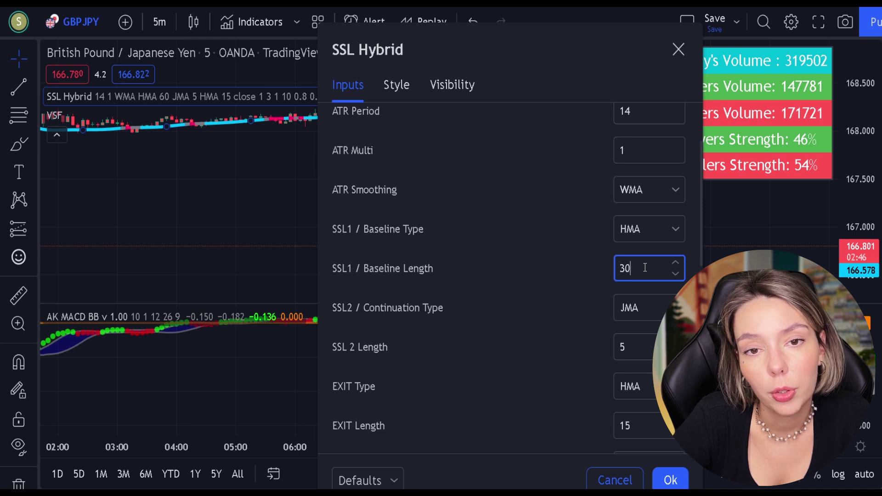
click(557, 320)
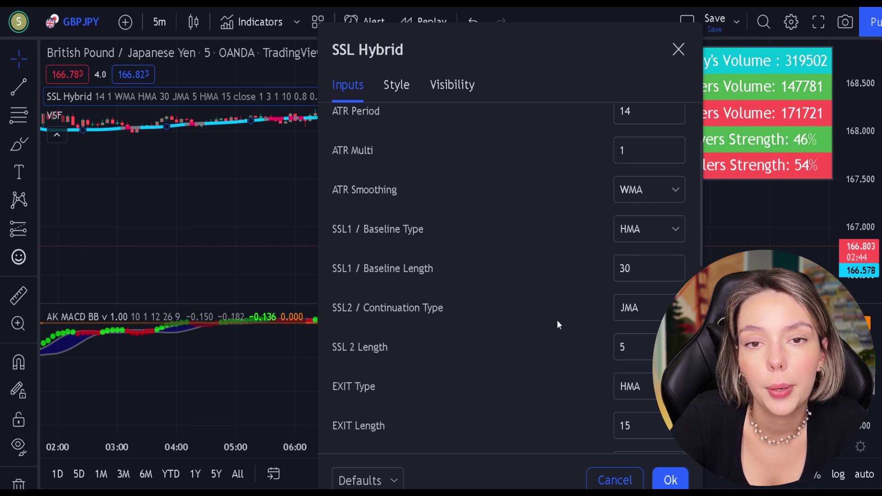
click(653, 226)
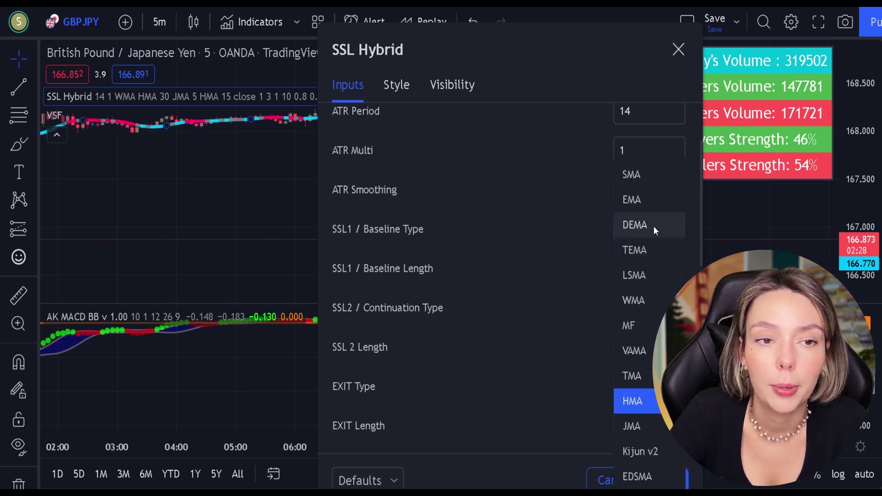
click(635, 200)
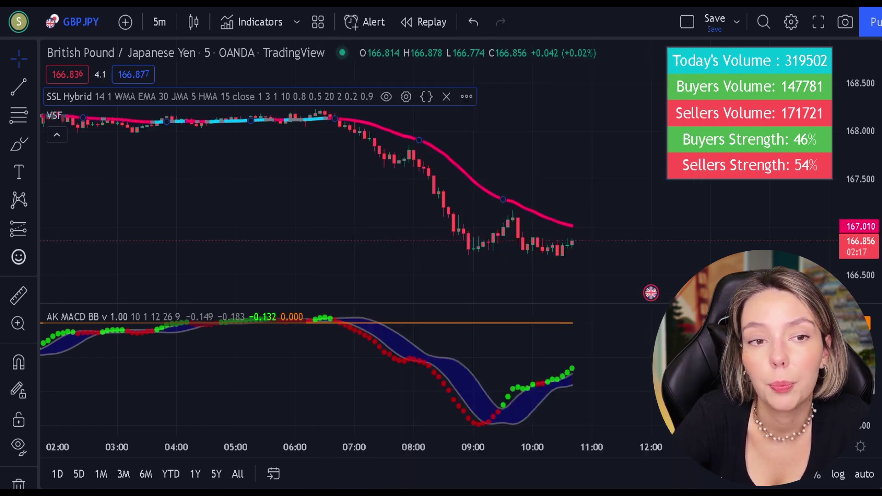
Uncheck Bar Color in the VSF volume table's Style settings and apply with Ok.
double_click(700, 162)
click(345, 178)
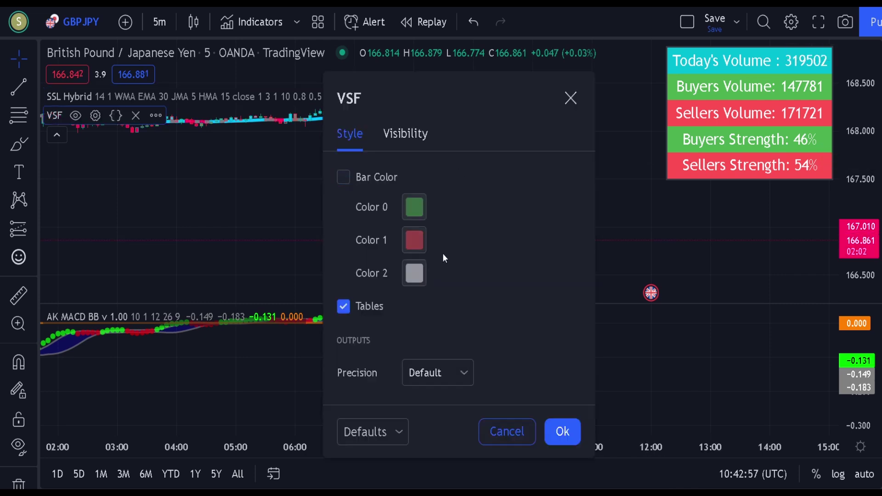
click(548, 437)
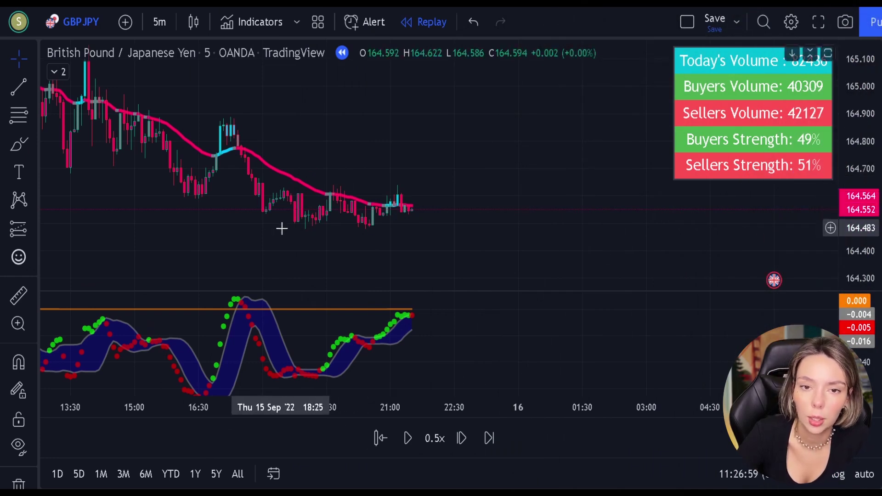
Brush three temporary circles around the recent price candles, undoing each one.
click(29, 144)
mouse_move(283, 144)
mouse_down()
mouse_move(295, 147)
mouse_move(325, 207)
mouse_move(381, 161)
mouse_move(308, 147)
mouse_up()
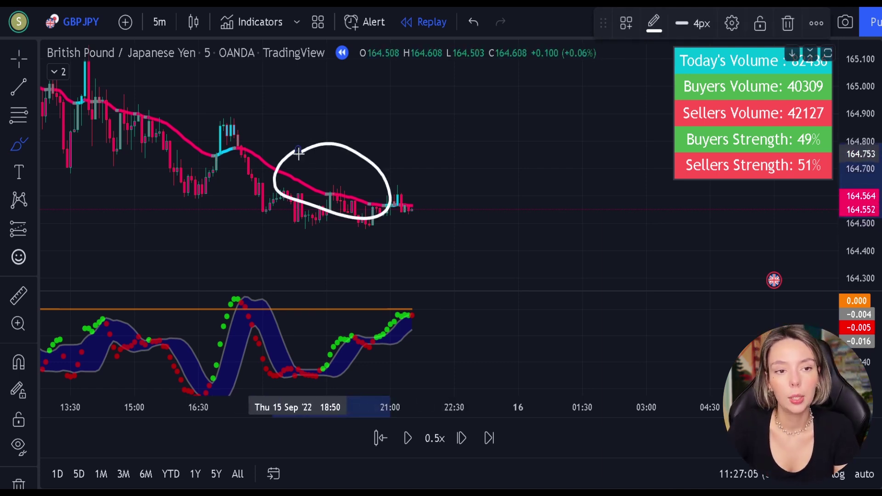
key(ctrl+z)
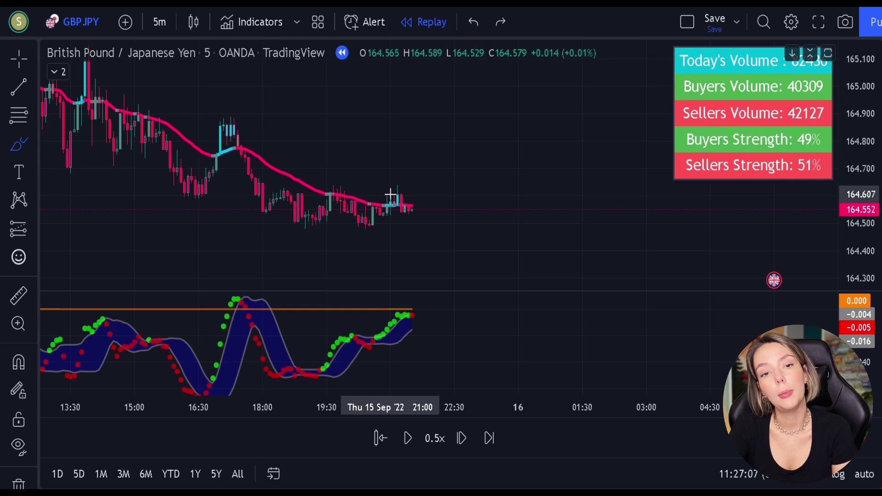
mouse_move(390, 196)
mouse_down()
mouse_move(415, 220)
mouse_move(404, 190)
mouse_up()
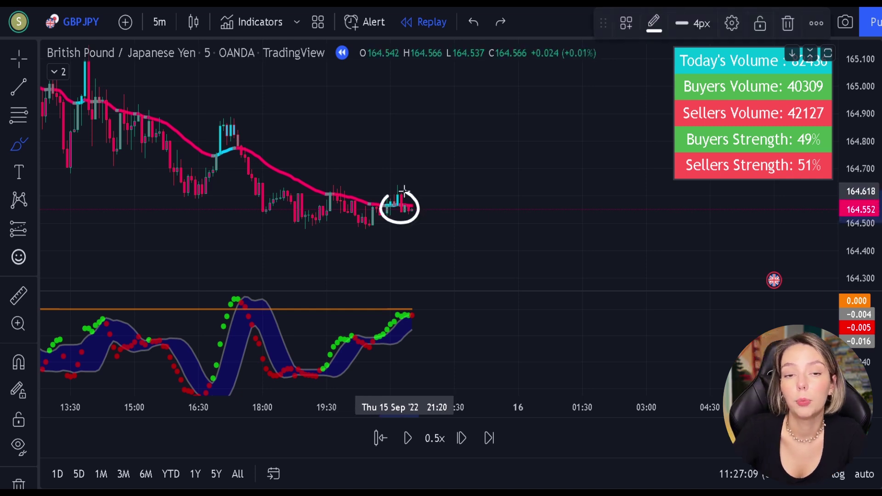
key(ctrl+z)
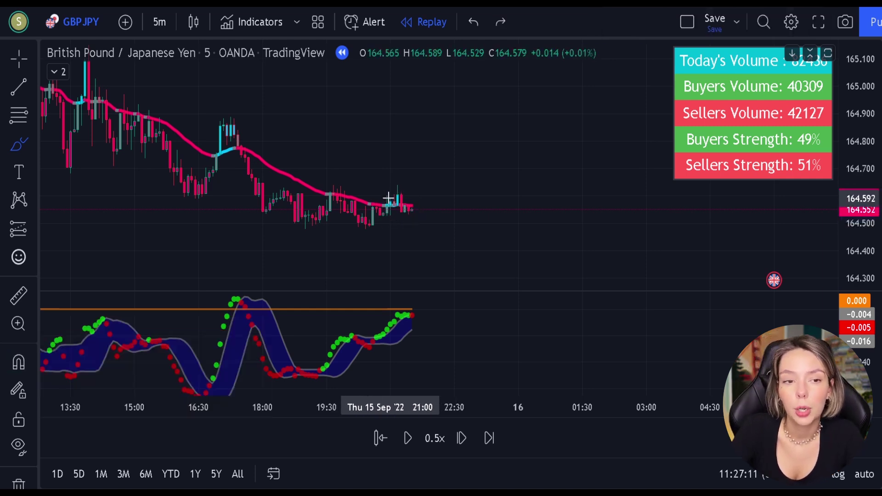
mouse_move(214, 163)
mouse_down()
mouse_move(227, 148)
mouse_move(207, 157)
mouse_move(219, 170)
mouse_up()
key(ctrl+z)
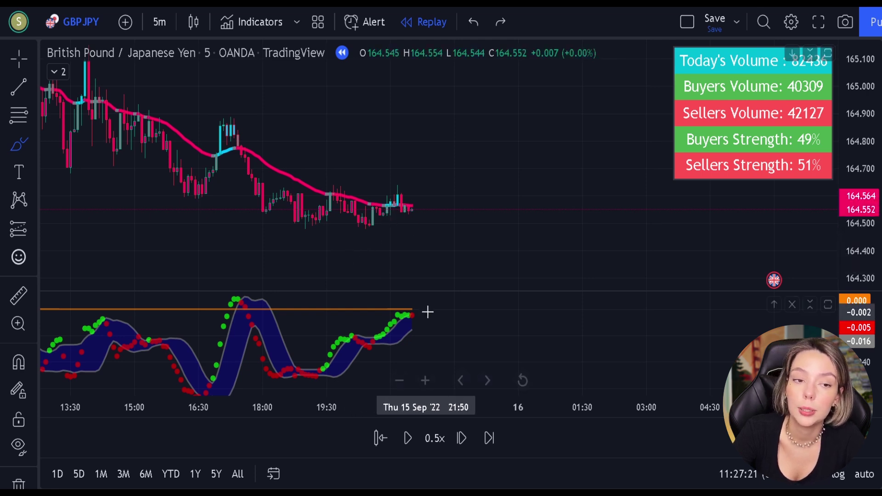
Mark the MACD pane's latest green dots and earlier peak with brush strokes, undoing each.
mouse_move(426, 311)
mouse_down()
mouse_move(390, 313)
mouse_move(427, 338)
mouse_up()
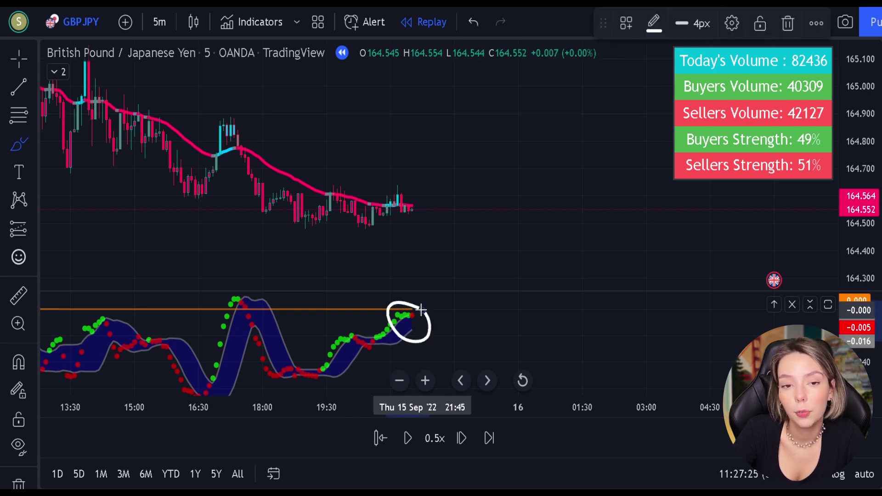
key(ctrl+z)
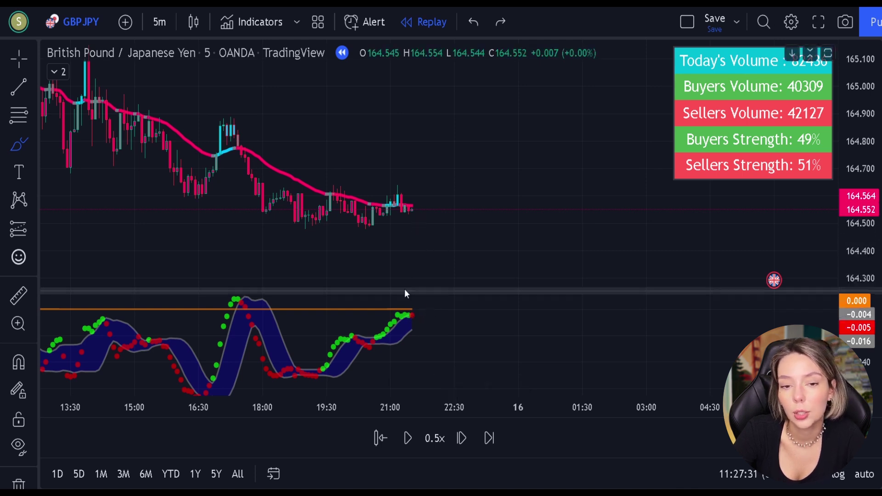
mouse_move(260, 299)
mouse_down()
mouse_move(220, 305)
mouse_move(277, 305)
mouse_move(260, 299)
mouse_move(225, 295)
mouse_move(277, 324)
mouse_move(224, 320)
mouse_move(270, 301)
mouse_up()
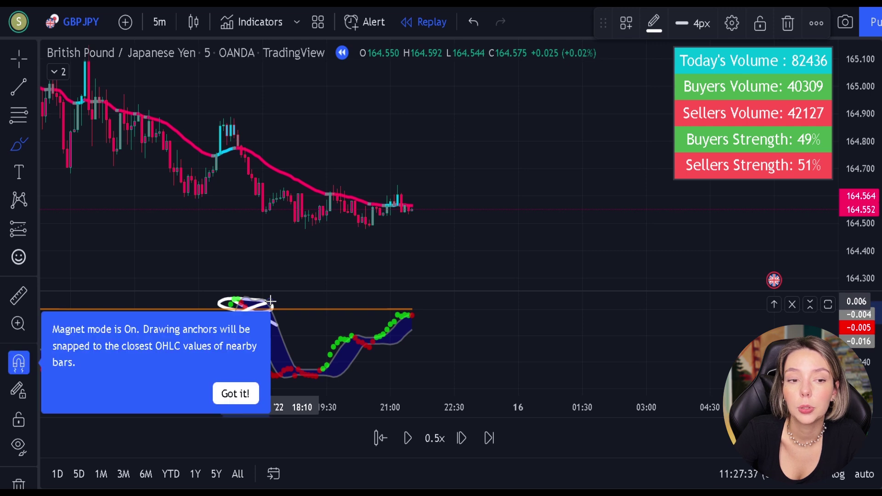
key(ctrl+z)
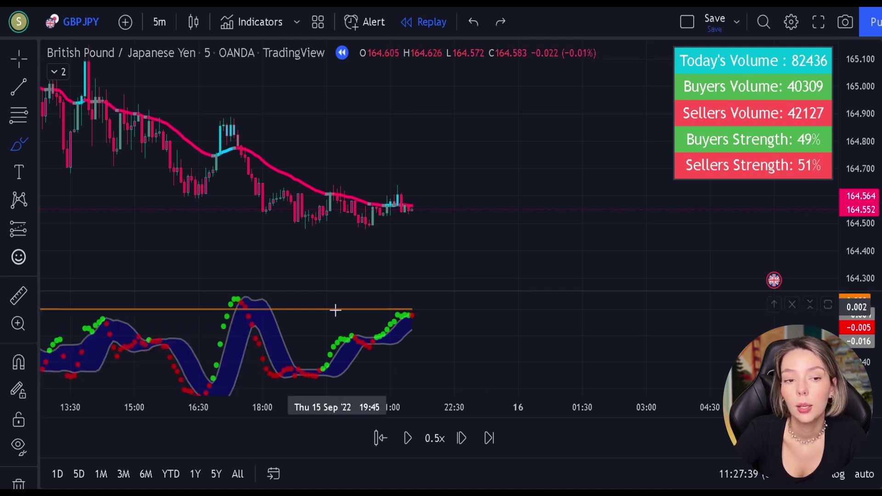
mouse_move(421, 303)
mouse_down()
mouse_move(437, 321)
mouse_move(452, 292)
mouse_up()
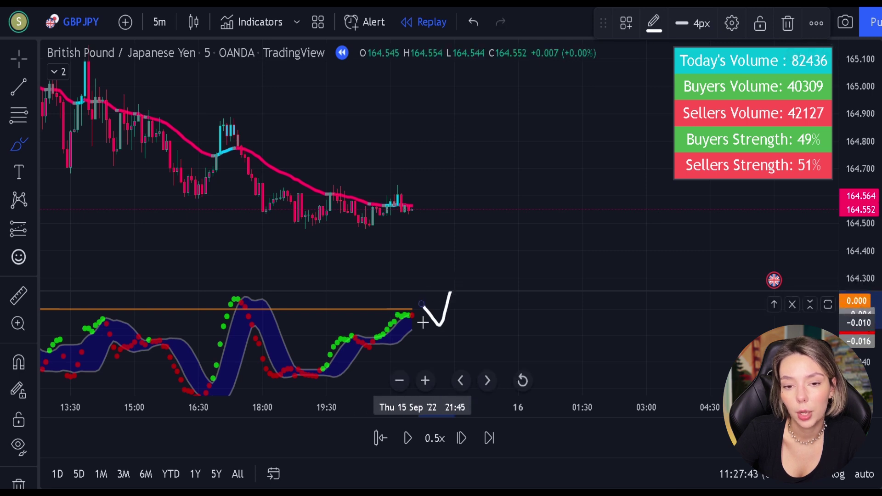
key(ctrl+z)
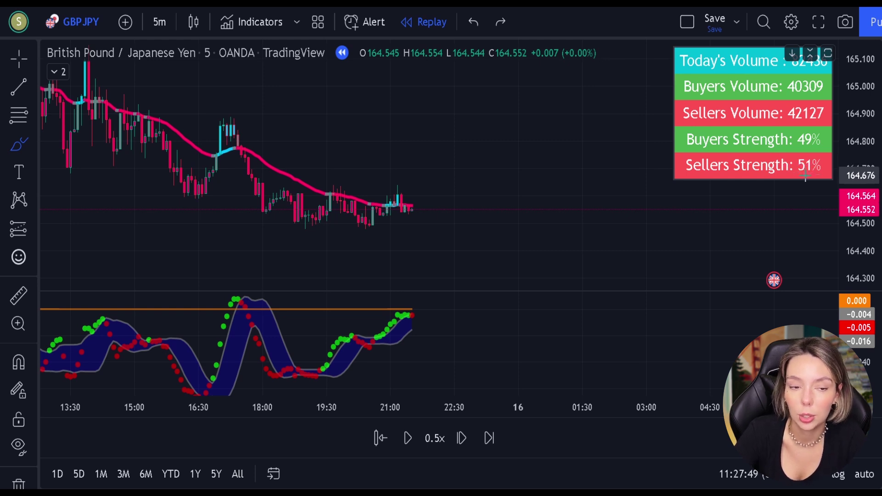
Place a short position on the last candle, stop near 164.664, target near 164.377, stretched right.
click(23, 236)
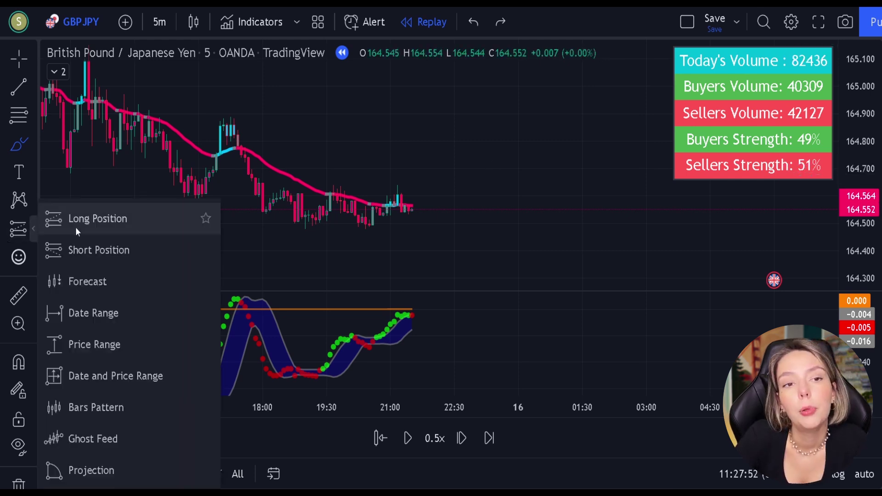
click(75, 227)
drag(412, 210, 410, 259)
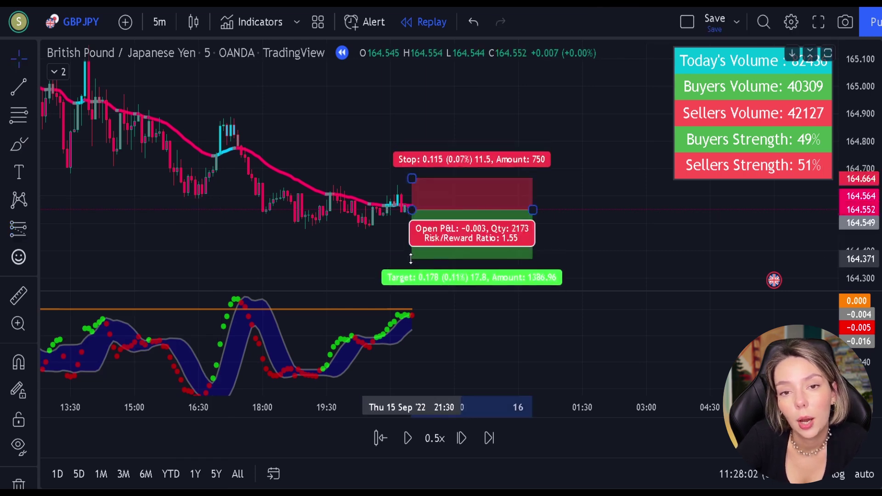
drag(534, 210, 745, 210)
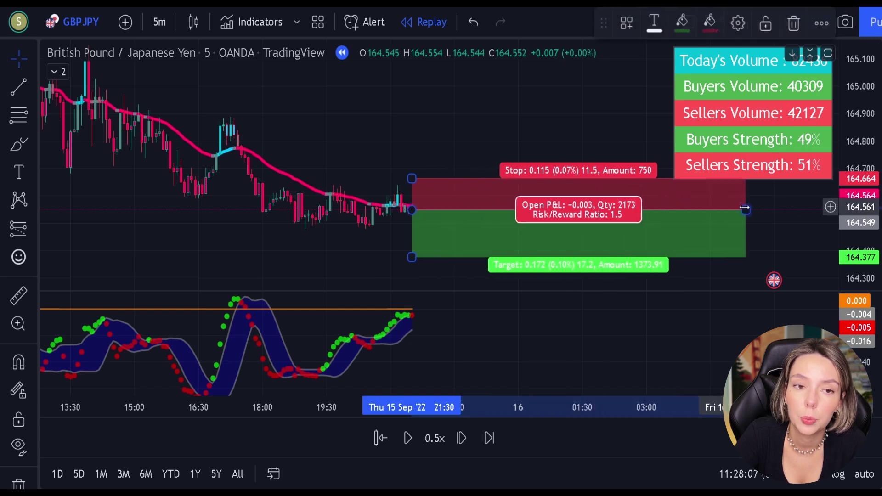
click(524, 161)
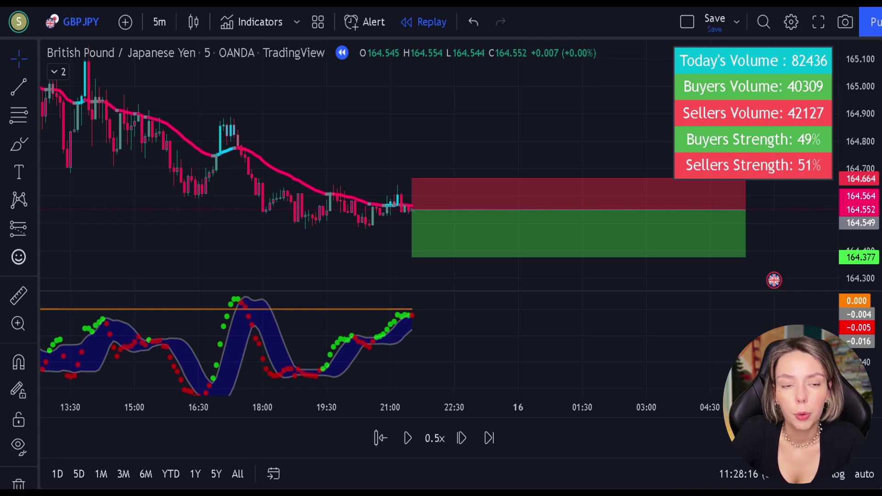
click(437, 440)
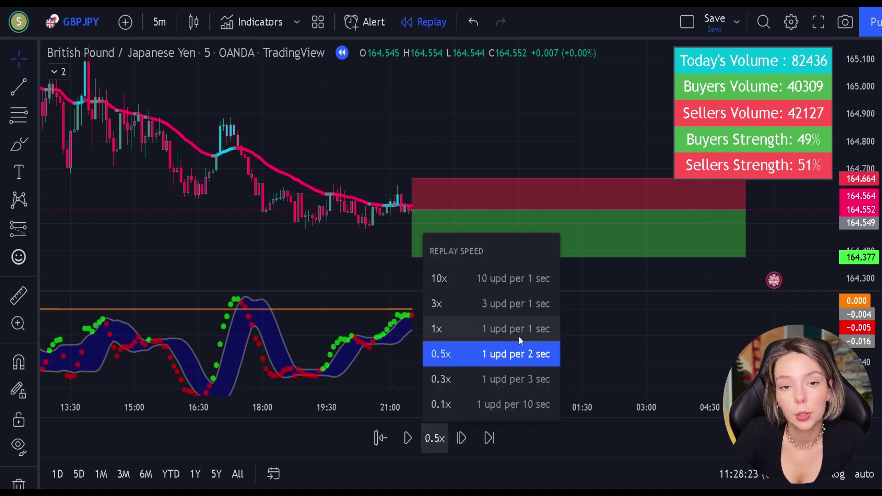
click(510, 301)
click(410, 442)
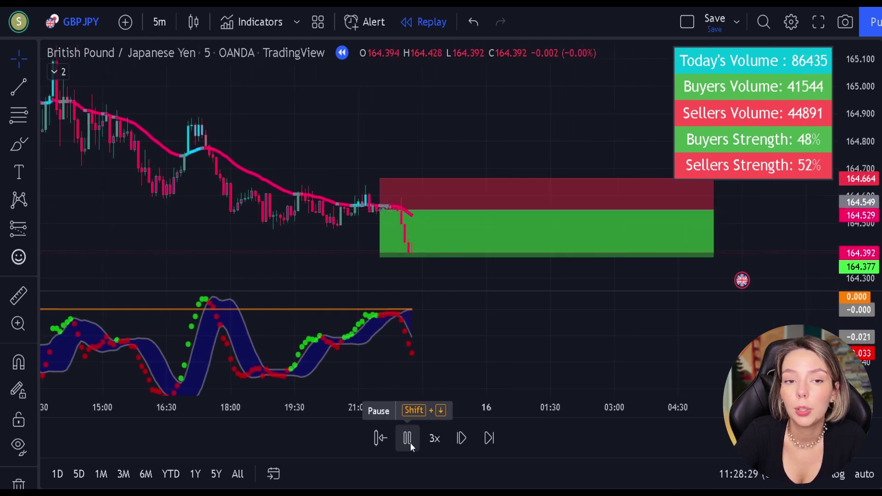
click(409, 442)
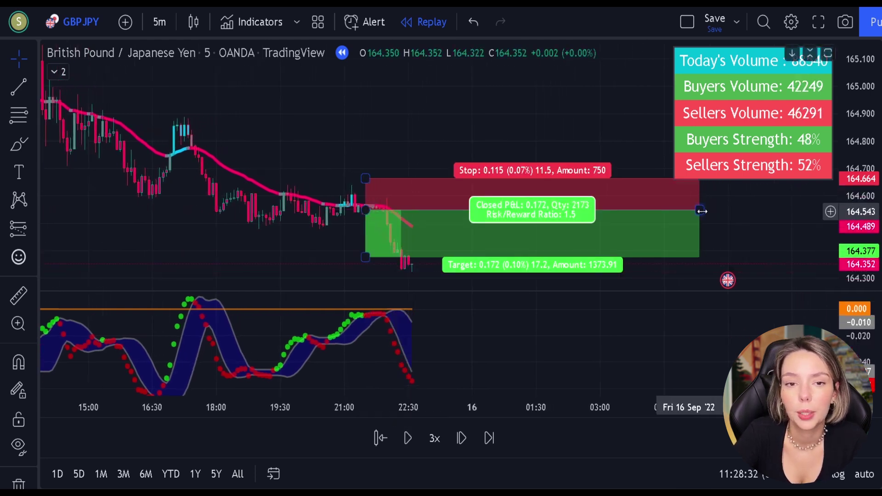
drag(699, 210, 404, 239)
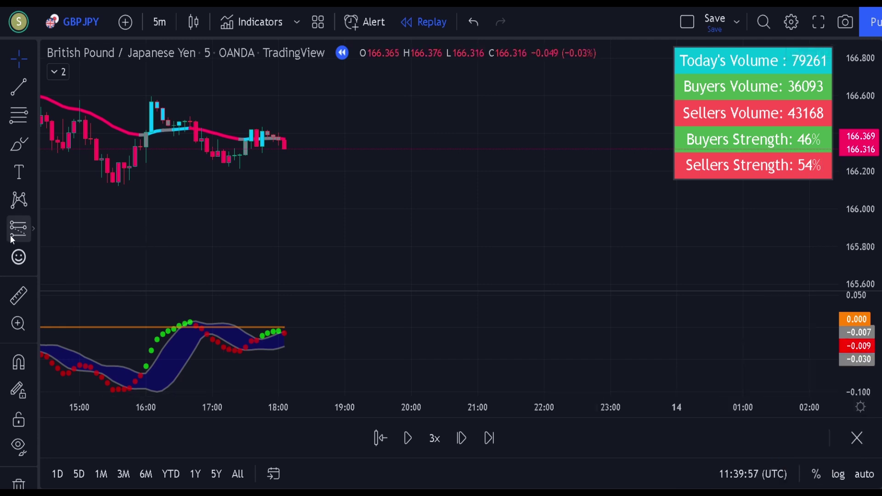
Place a short position on the latest candle with 1.5 risk/reward, extended into the future.
click(19, 230)
click(84, 248)
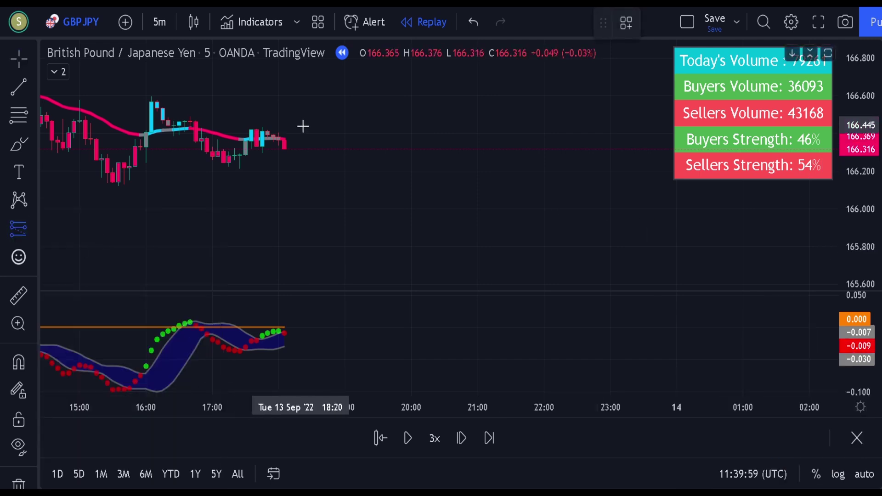
click(285, 131)
drag(285, 128, 285, 125)
drag(284, 164, 284, 180)
drag(407, 148, 598, 147)
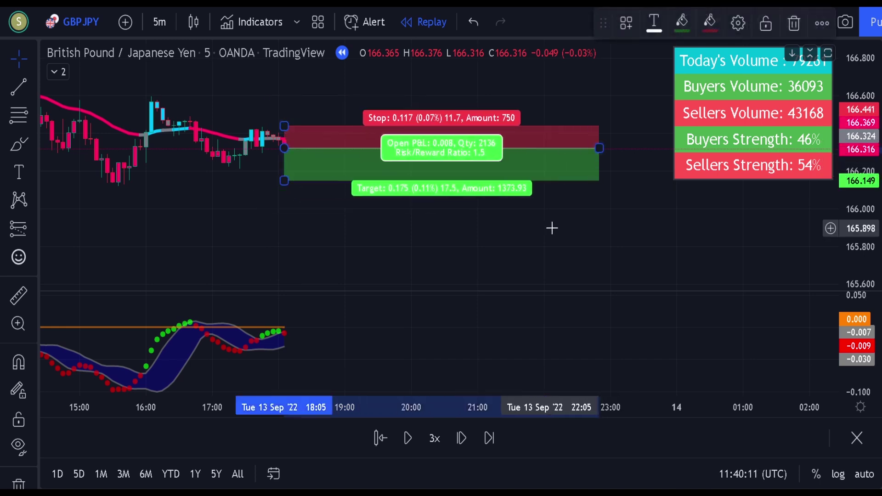
Replay bars at 10x speed, pause, then shorten the position box's time span.
click(434, 437)
click(478, 277)
click(413, 441)
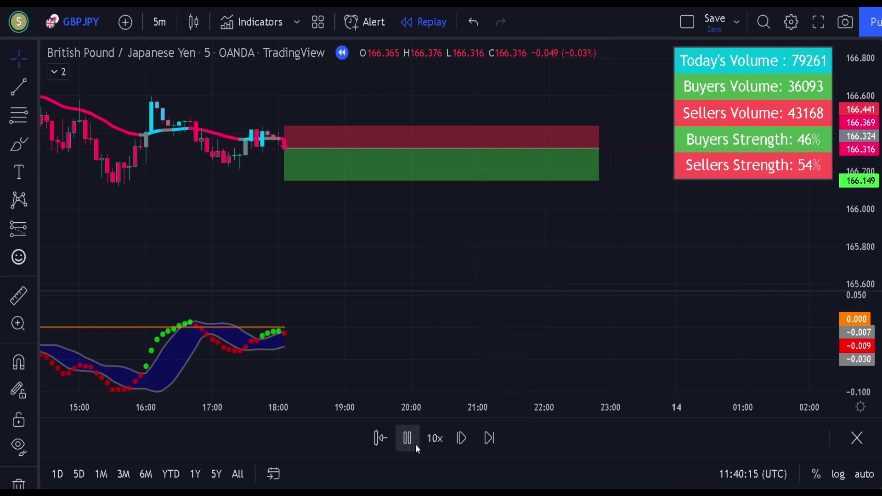
click(414, 442)
drag(554, 147, 273, 148)
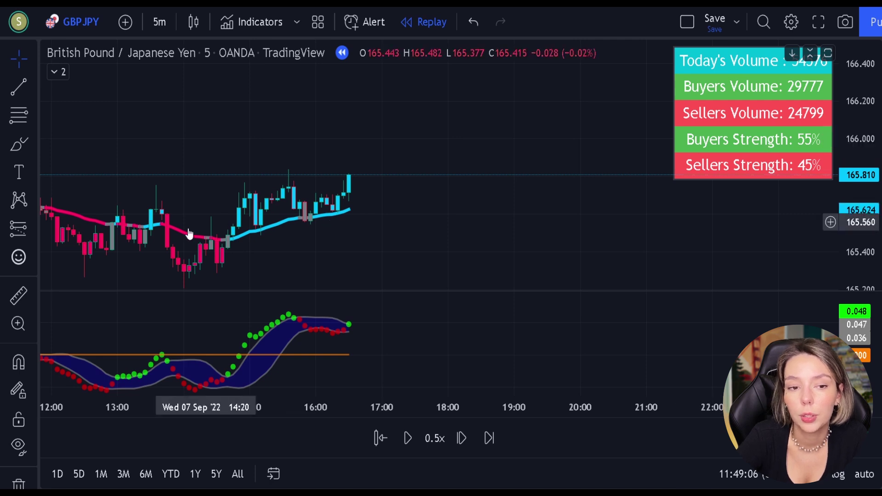
Place a long position on the latest candle with 1.5 risk/reward, stretched to the right.
click(23, 231)
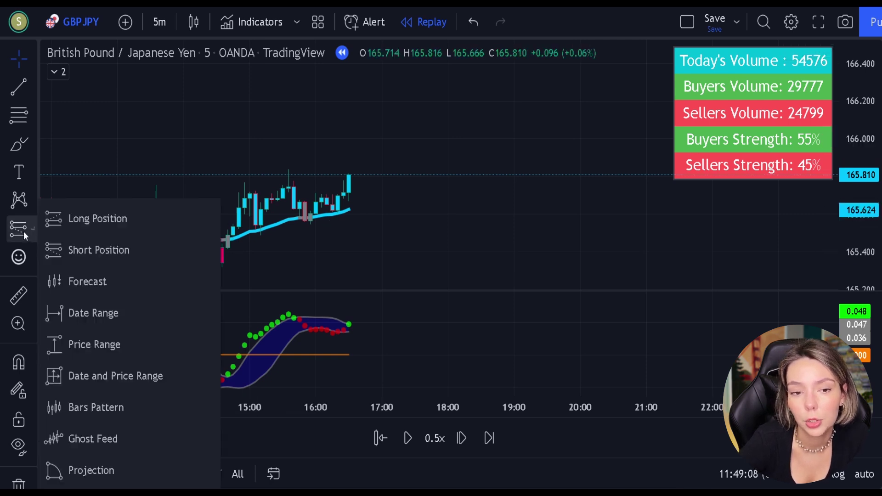
click(64, 226)
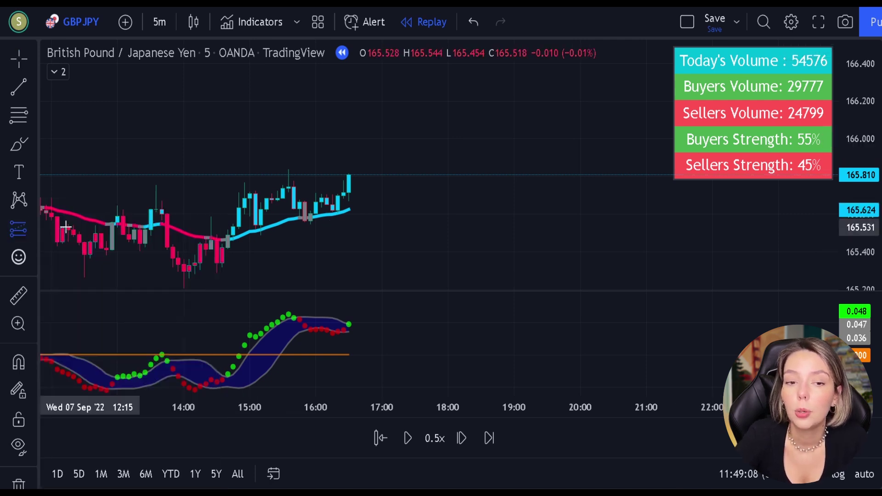
click(349, 174)
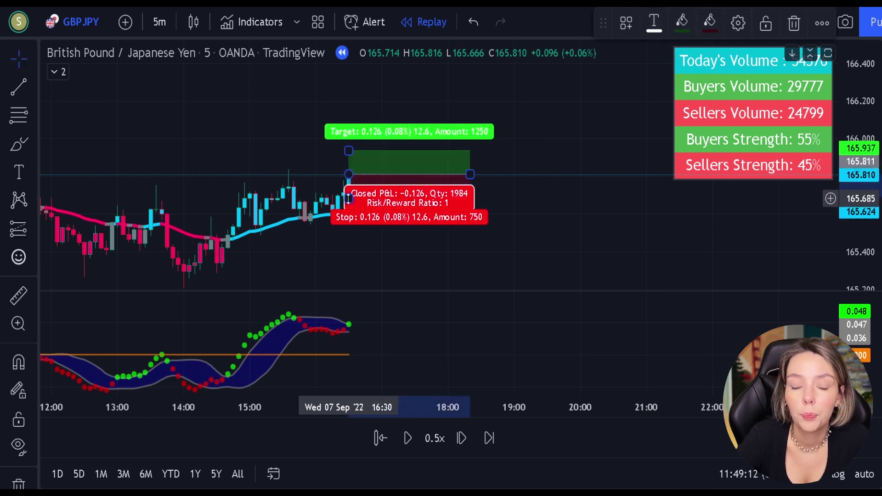
mouse_move(348, 199)
mouse_down()
mouse_move(361, 223)
mouse_move(368, 217)
mouse_up()
drag(348, 151, 348, 109)
drag(470, 174, 837, 175)
Replay bars at 10x speed, pause, select the long position and pan back to earlier bars.
click(434, 438)
click(461, 286)
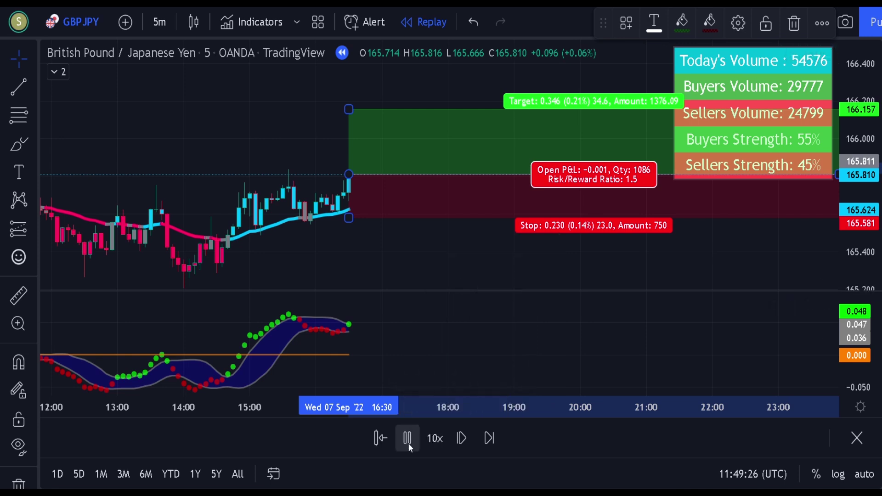
click(408, 443)
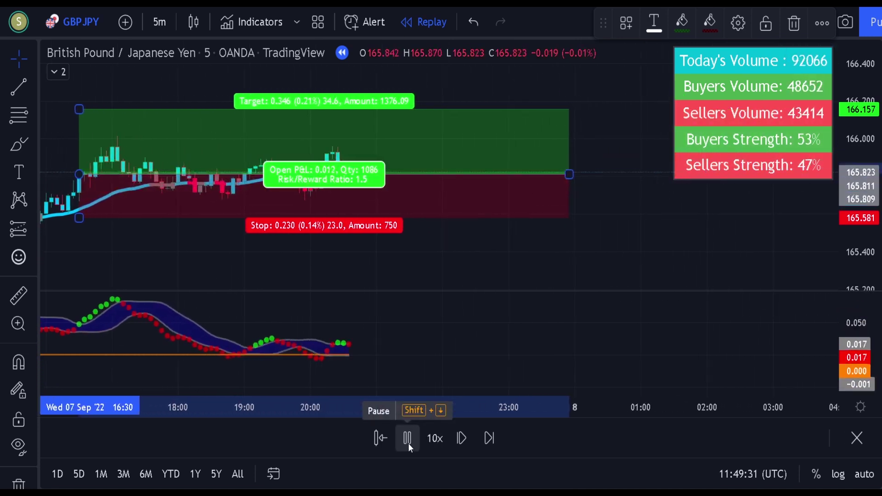
click(407, 438)
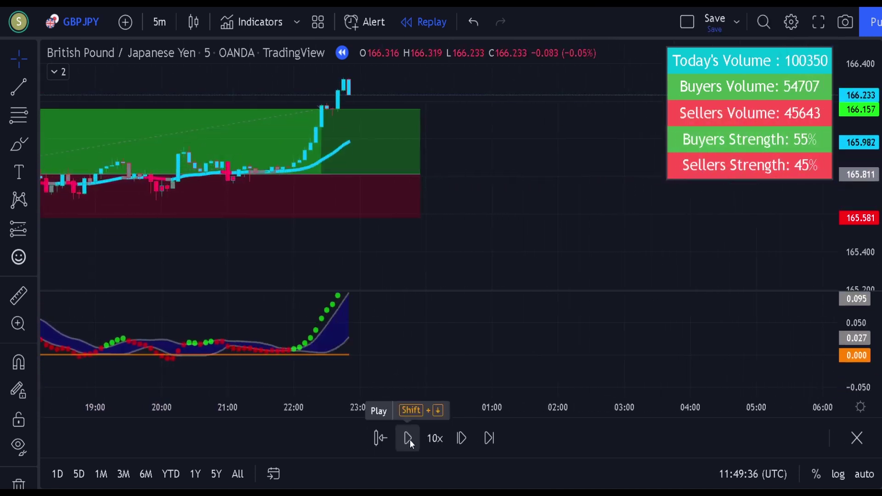
click(404, 179)
drag(369, 168, 602, 171)
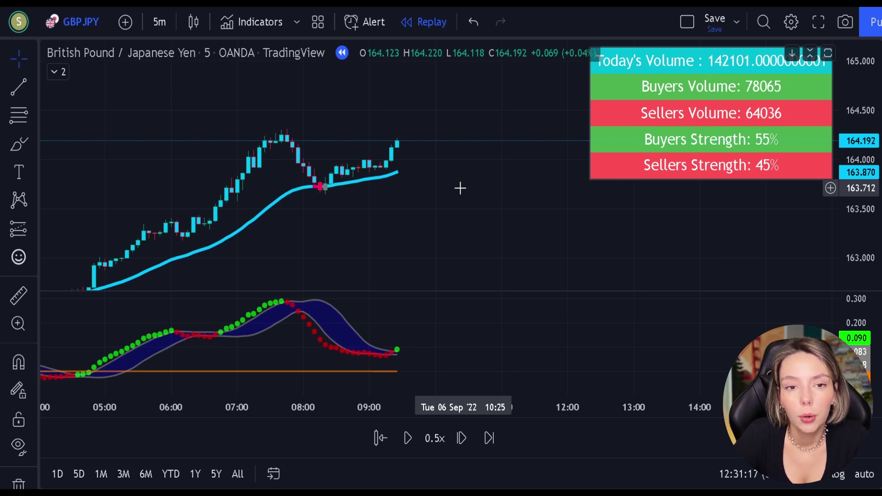
Place a Long Position at the latest candle, entry 164.192.
drag(315, 231, 385, 221)
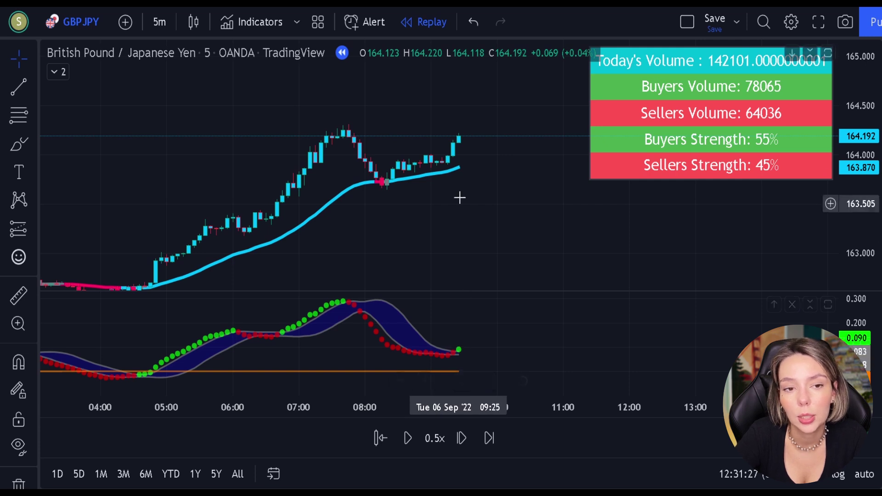
drag(458, 179, 423, 195)
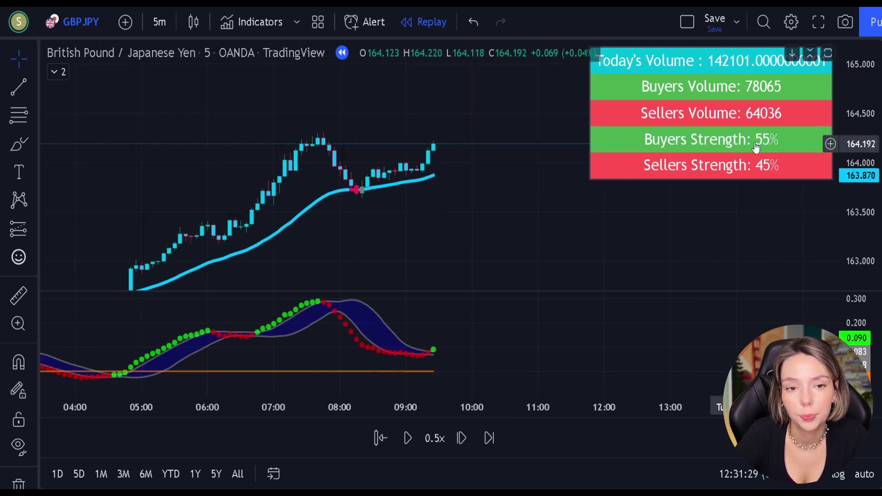
click(31, 232)
click(54, 248)
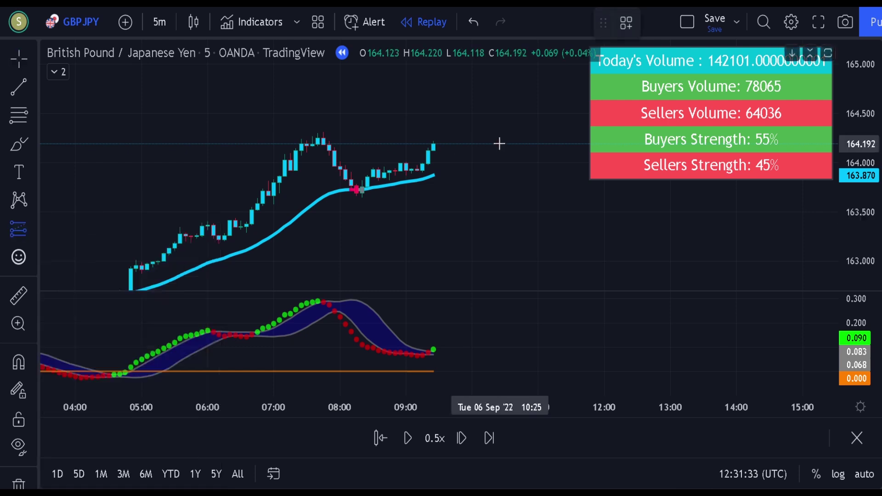
click(432, 146)
Lower the stop and raise the target to 1.51 risk/reward, widening the box to the chart's edge.
drag(433, 177, 432, 203)
drag(434, 107, 433, 81)
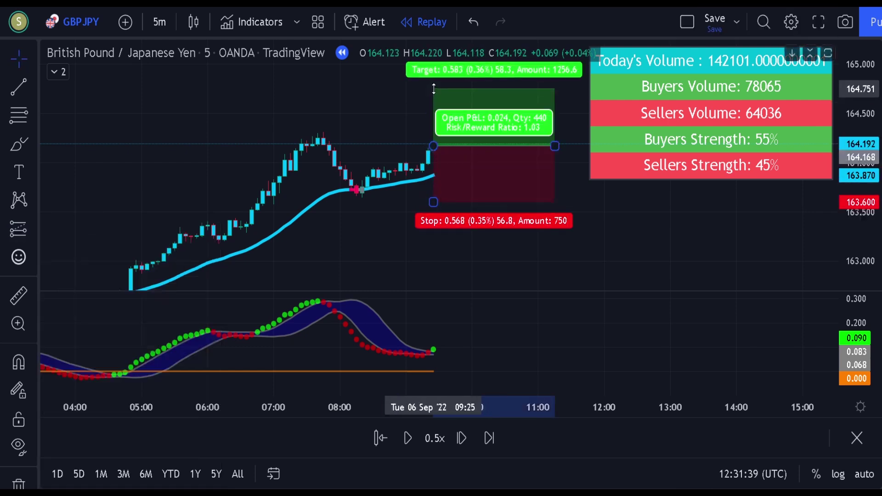
drag(393, 143, 283, 192)
drag(324, 153, 321, 135)
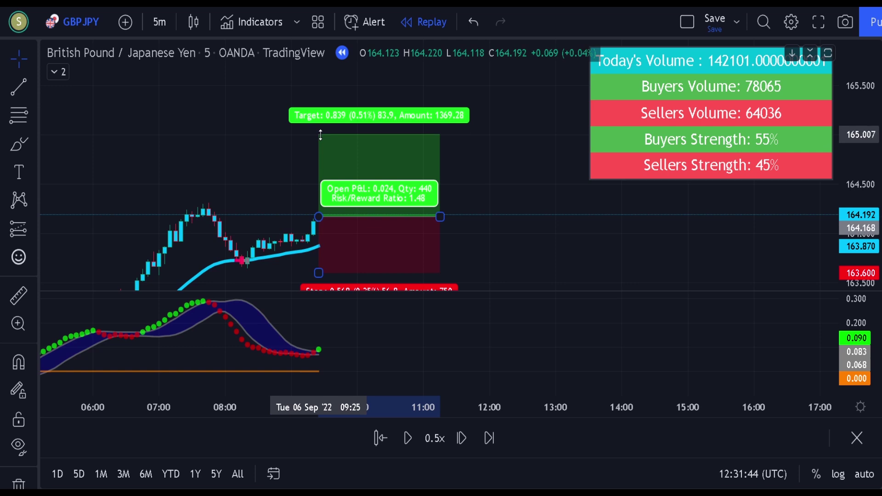
drag(440, 216, 829, 216)
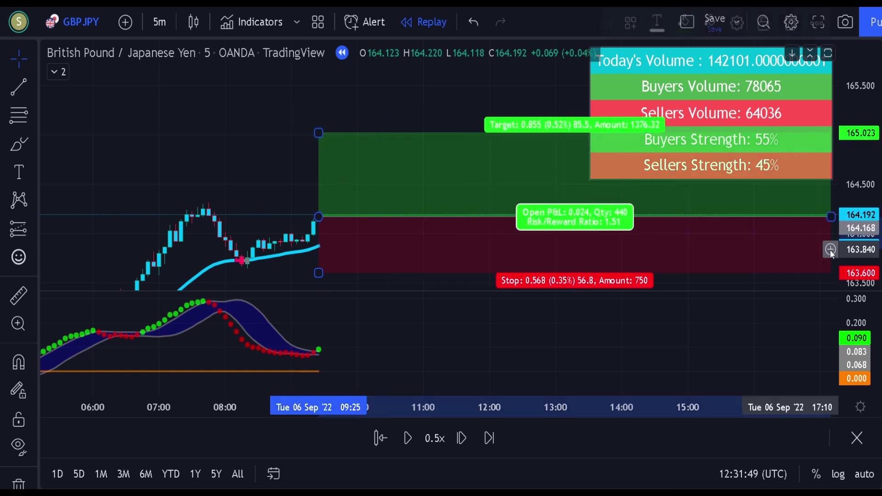
Replay at 10x speed until the long hits its target with 0.855 closed P&L.
drag(451, 114, 215, 121)
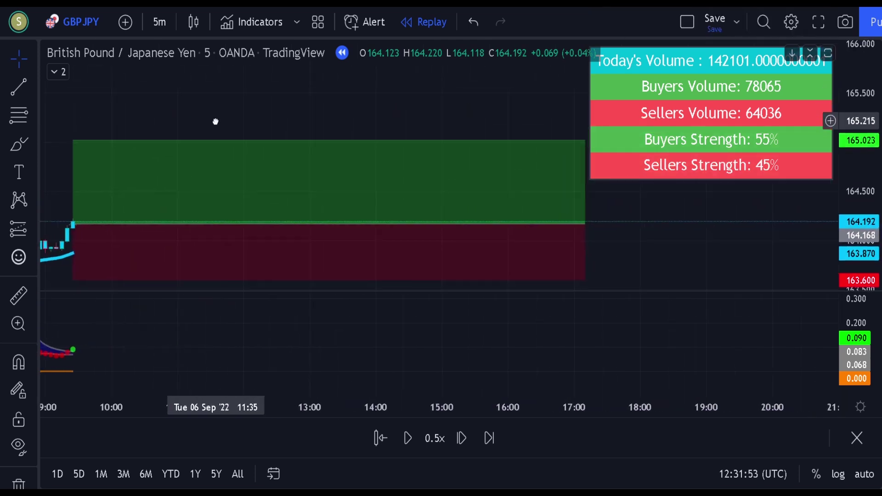
click(427, 445)
click(459, 279)
click(407, 439)
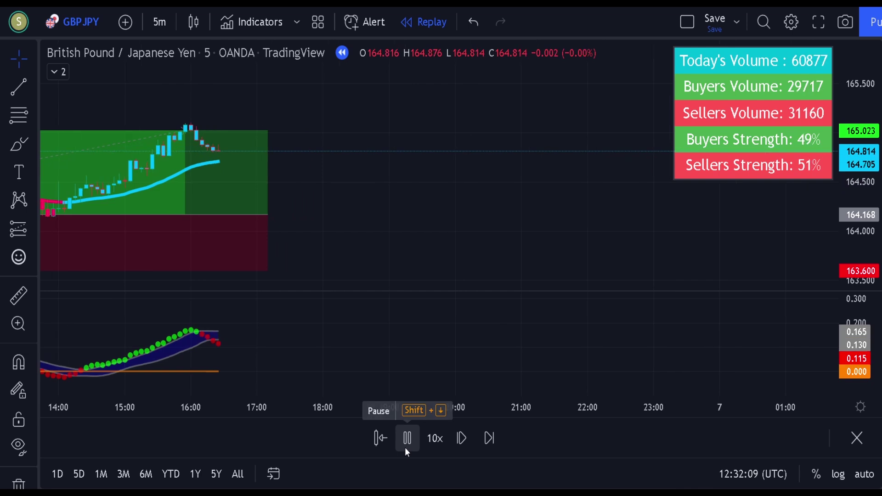
click(407, 439)
drag(317, 206, 573, 220)
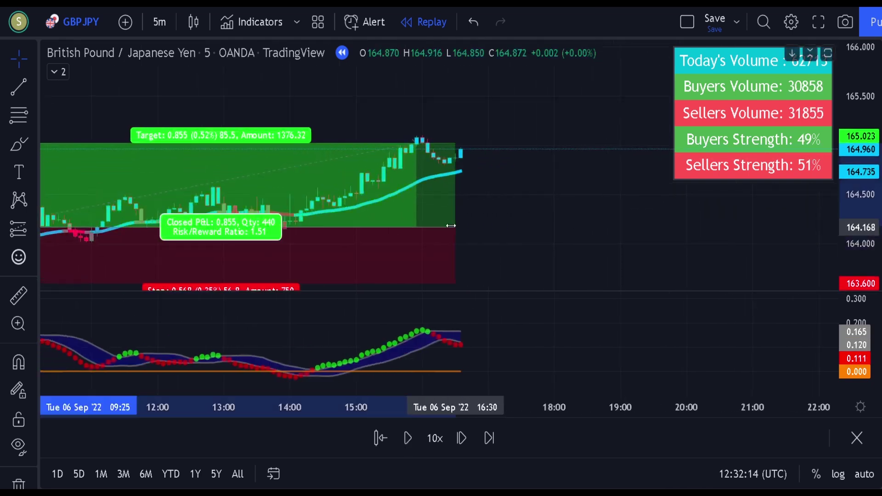